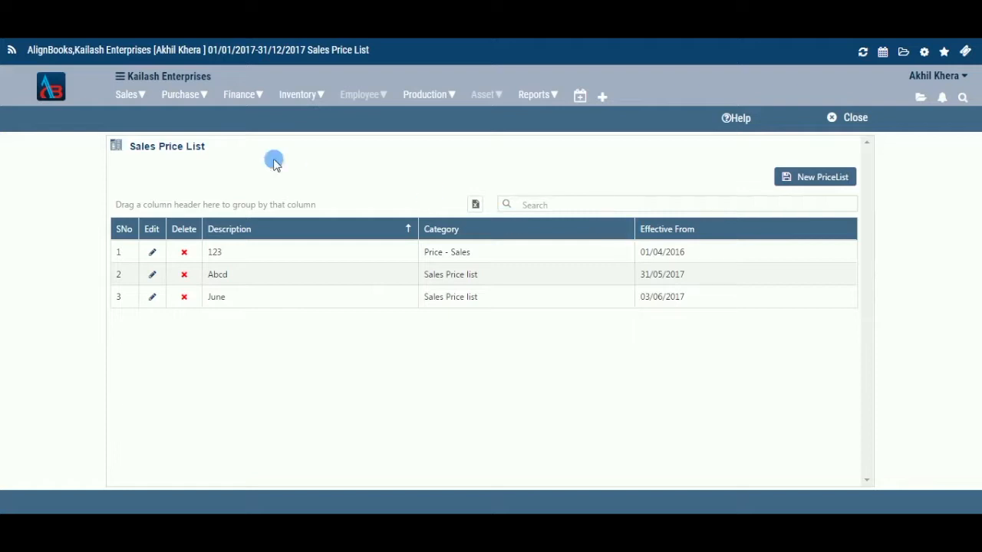
Start a new sales price list with the description "Device" and the price category "Price - Sales".
left_click(138, 96)
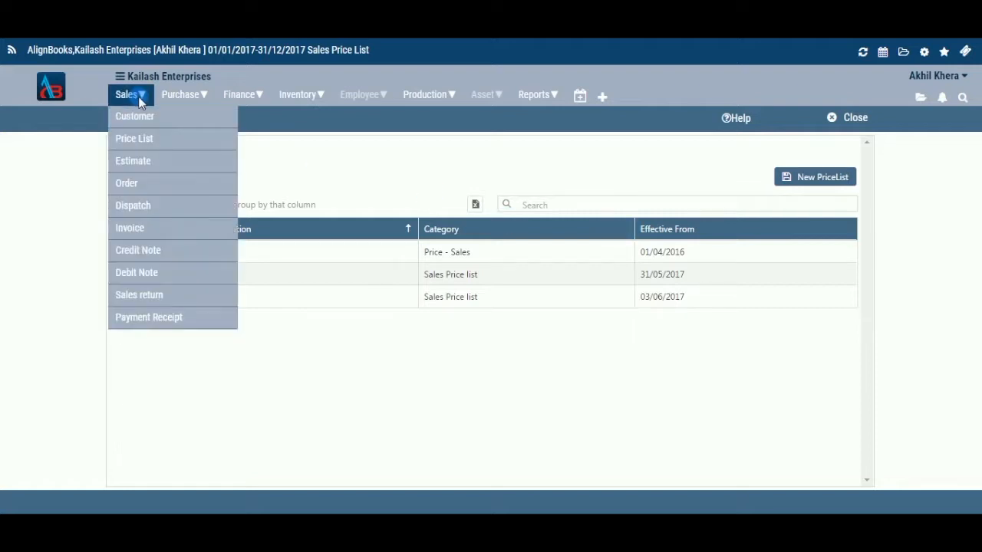
left_click(145, 140)
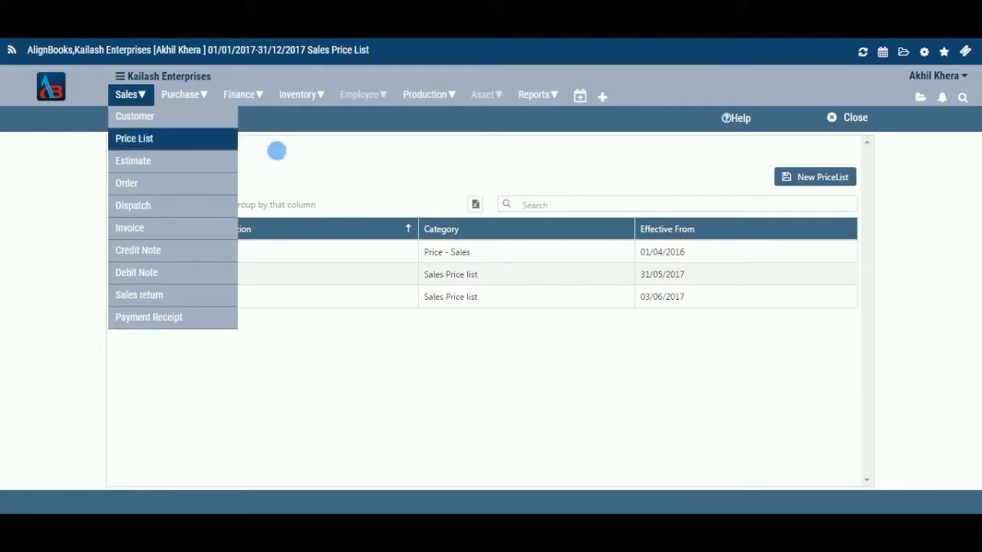
left_click(815, 184)
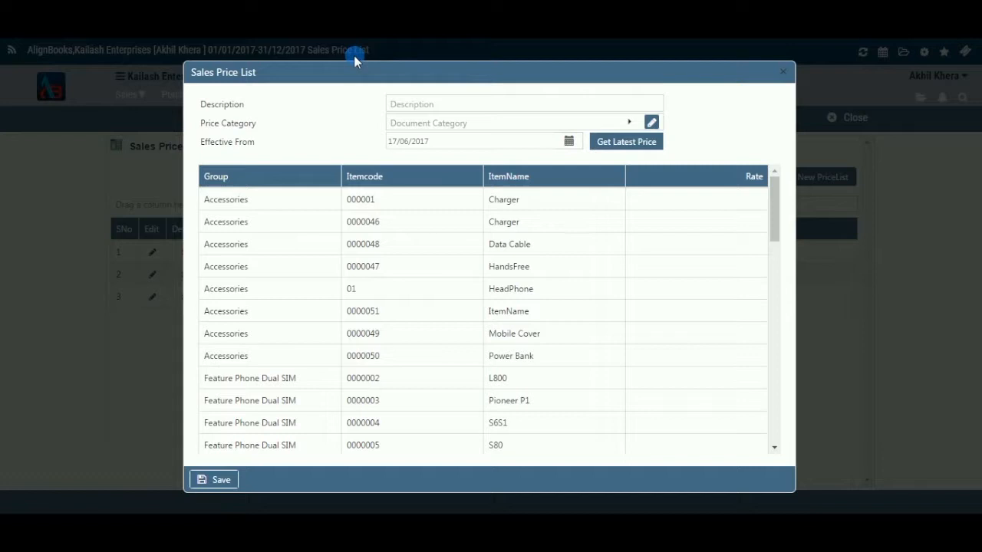
left_click(459, 104)
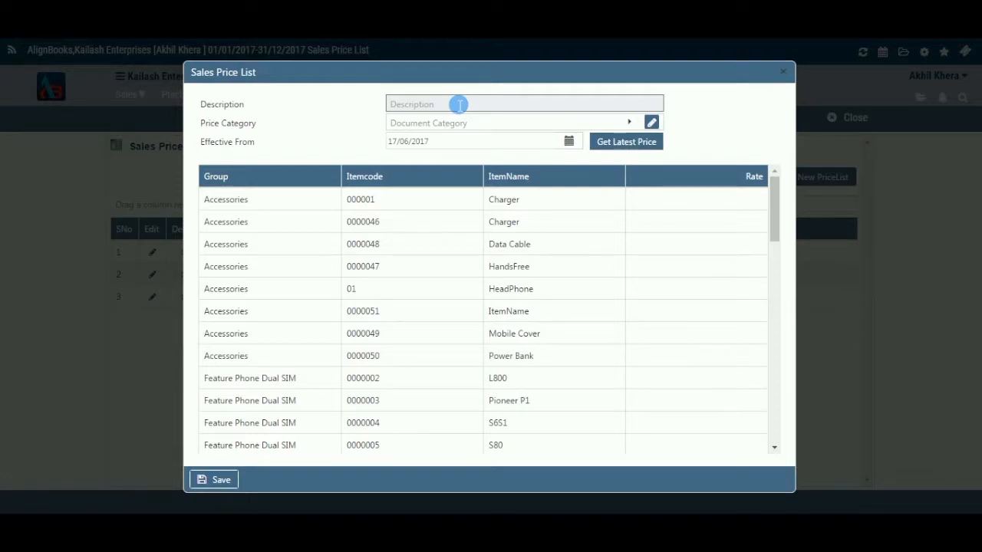
type("Device")
left_click(465, 126)
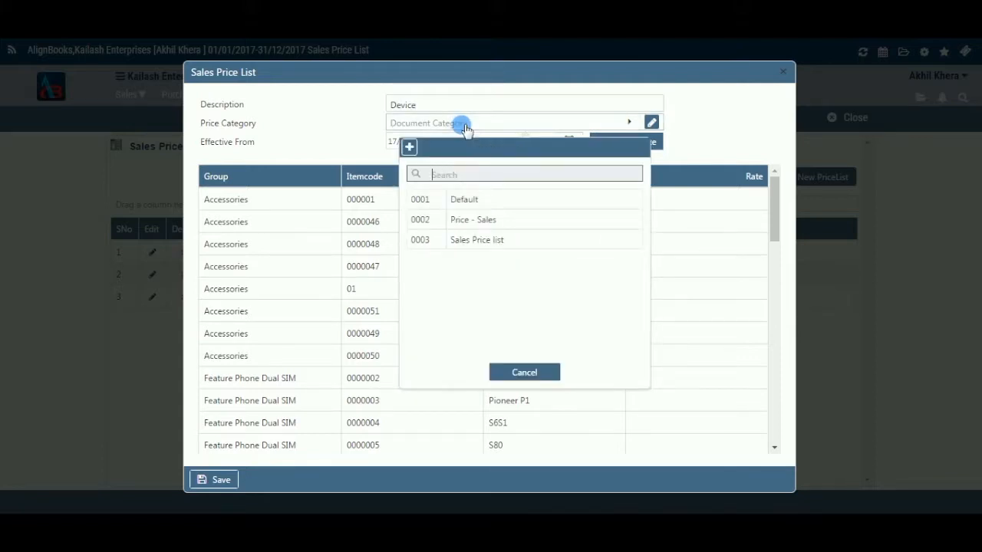
left_click(473, 220)
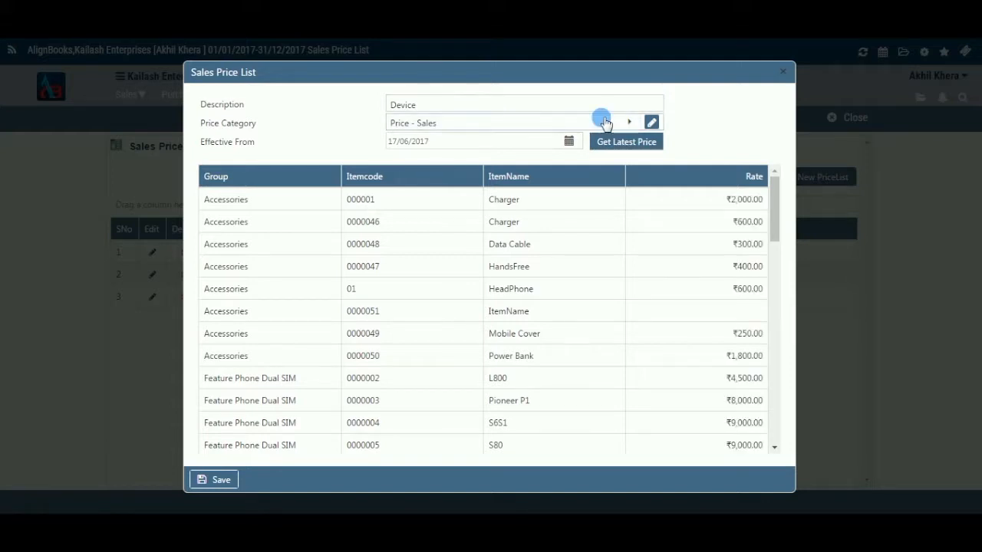
left_click(604, 122)
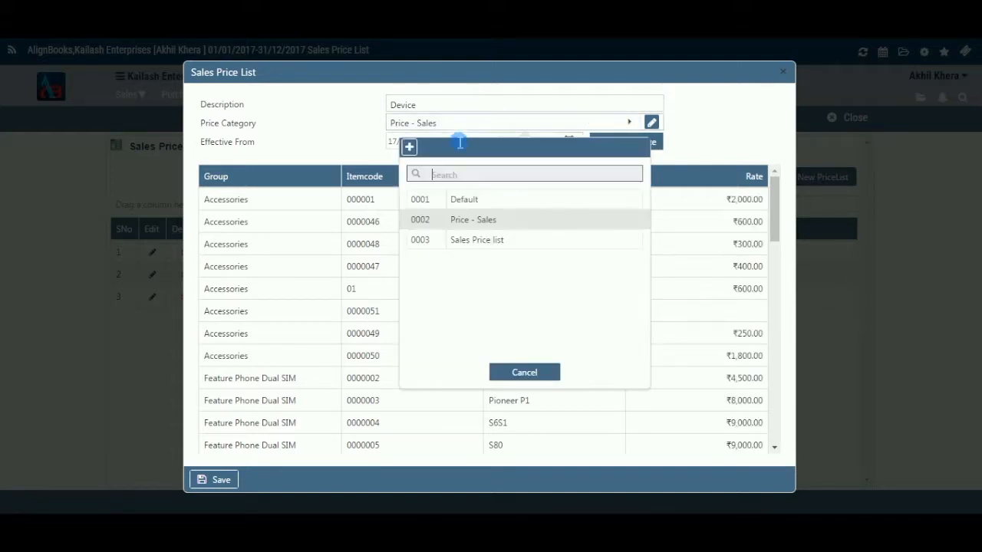
left_click(513, 140)
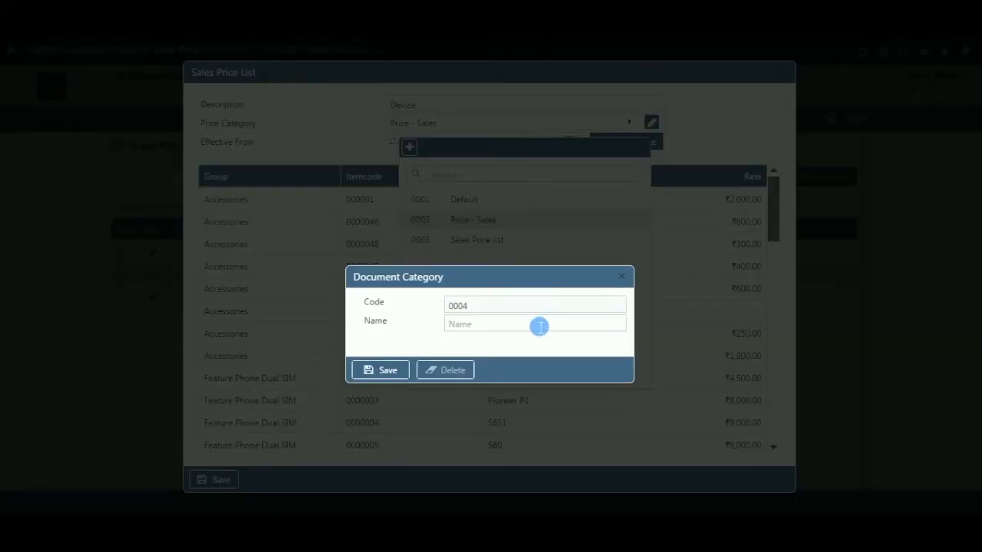
left_click(537, 325)
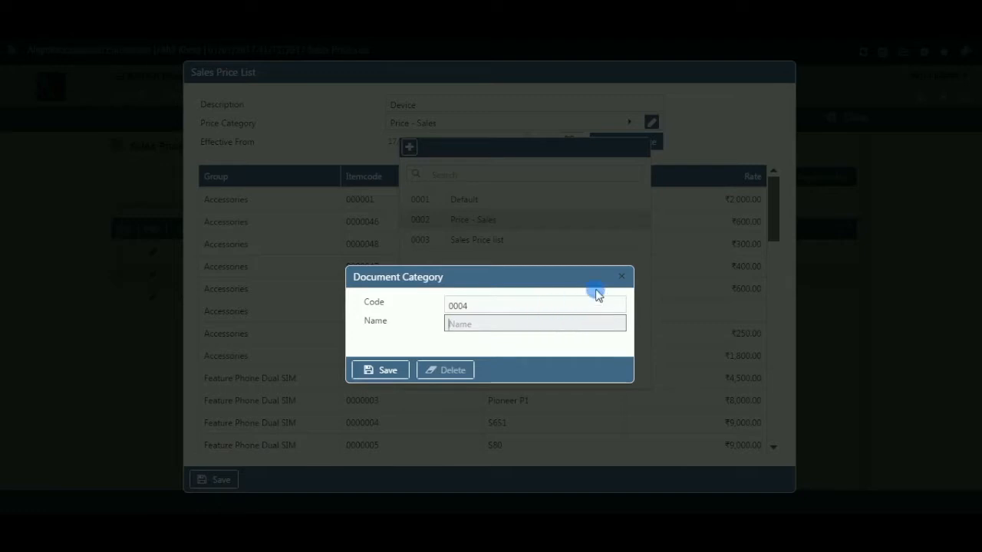
left_click(622, 279)
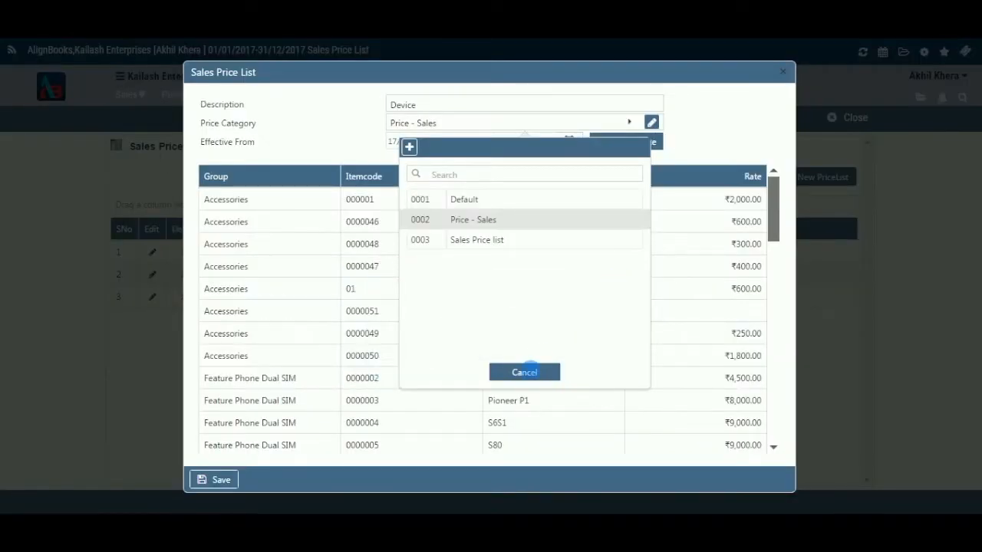
left_click(533, 382)
left_click(653, 122)
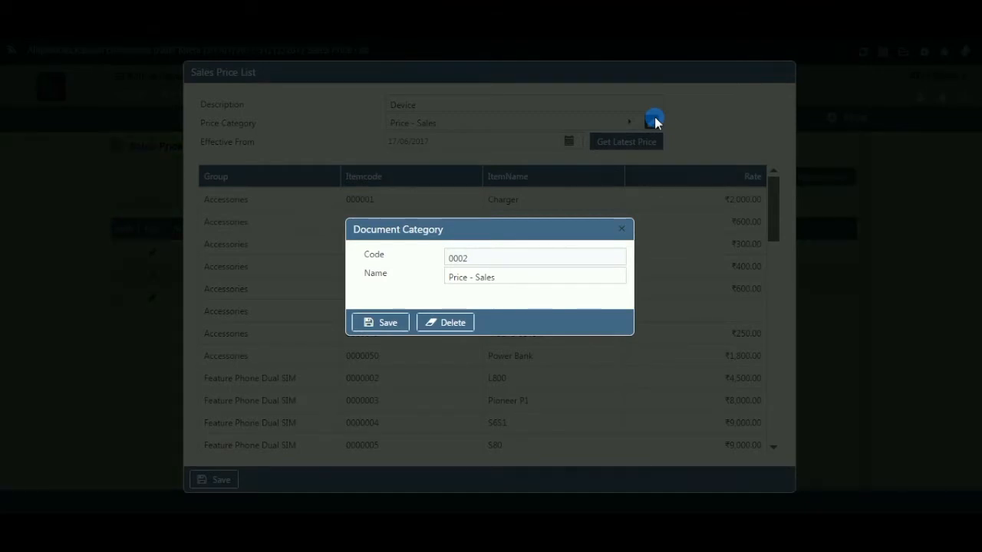
left_click(622, 228)
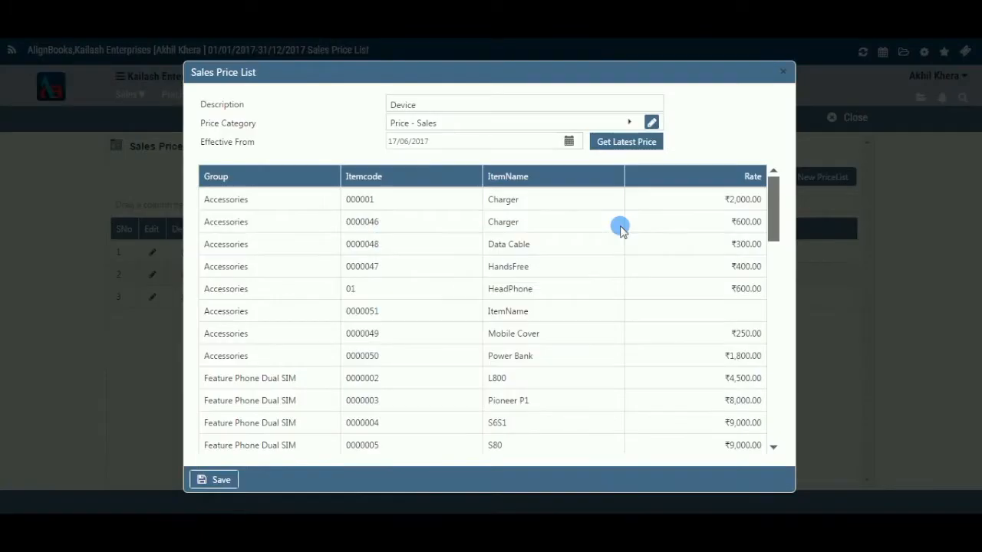
Set the effective date to 16/06/2017 and save the price list with the latest item prices.
left_click(569, 141)
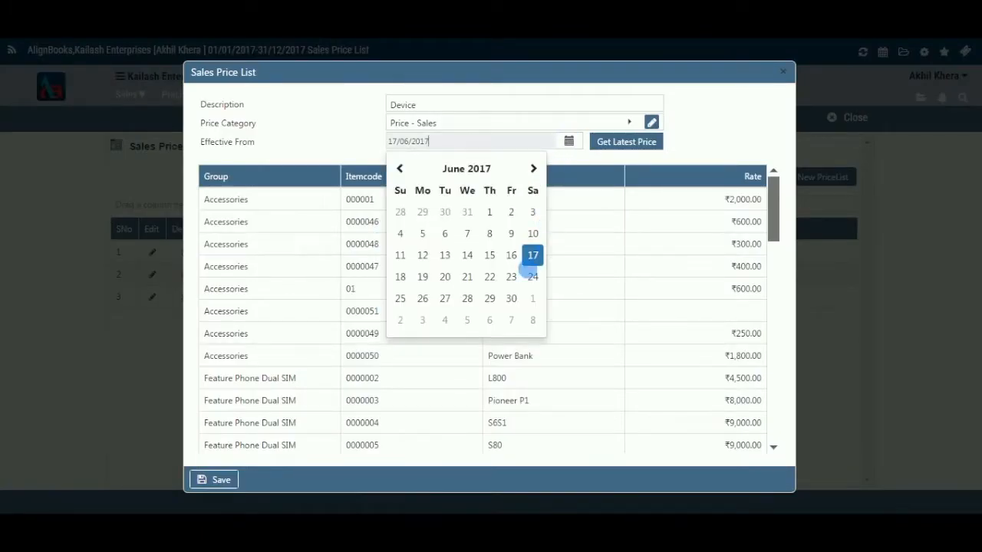
left_click(511, 255)
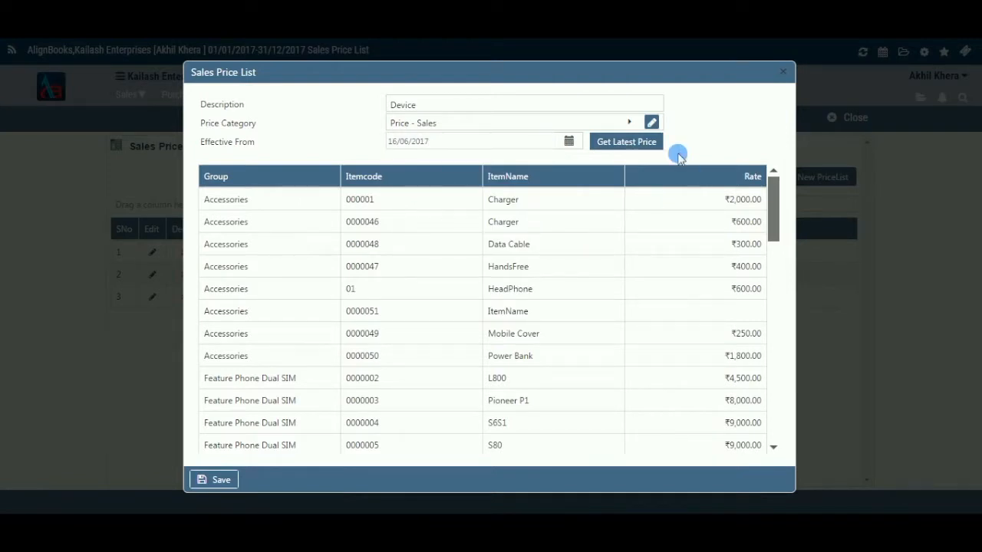
left_click(622, 146)
left_click(470, 302)
left_click(513, 300)
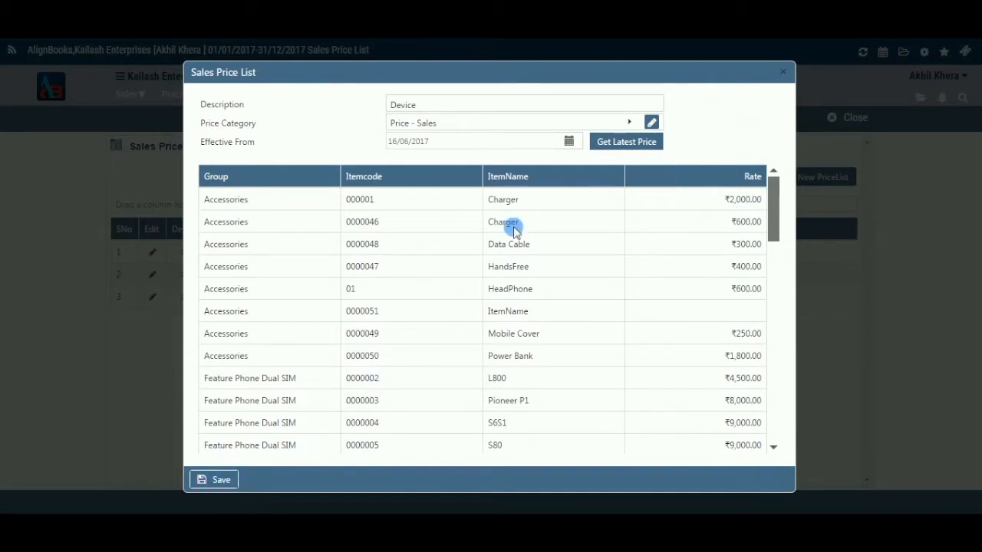
left_click(626, 145)
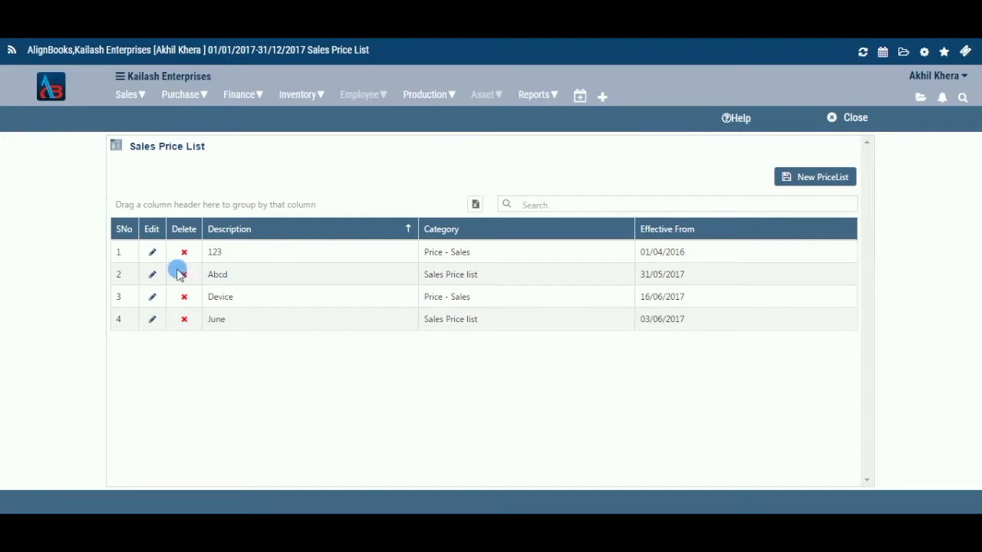
Open the Device price list's details and close them, and call up its deletion but decline it.
left_click(156, 298)
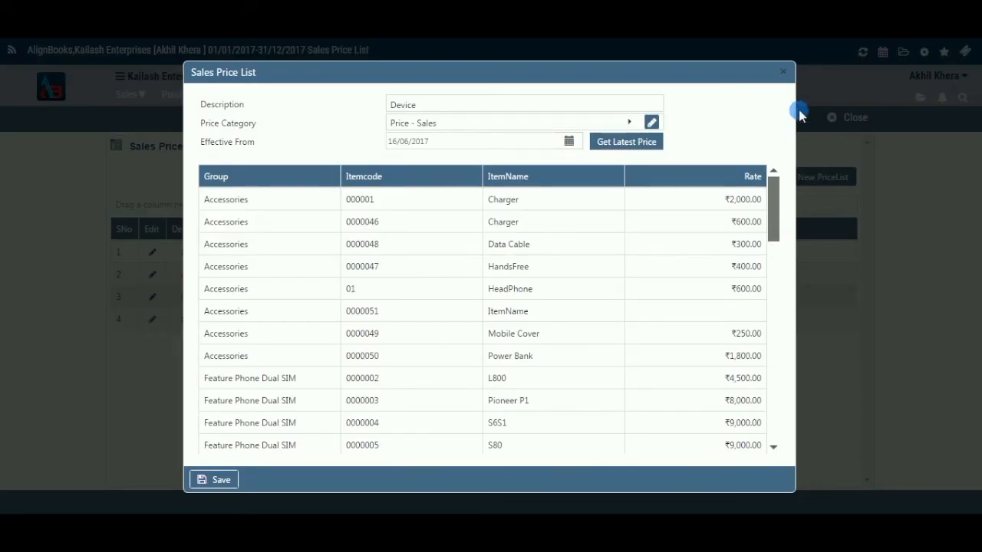
left_click(784, 77)
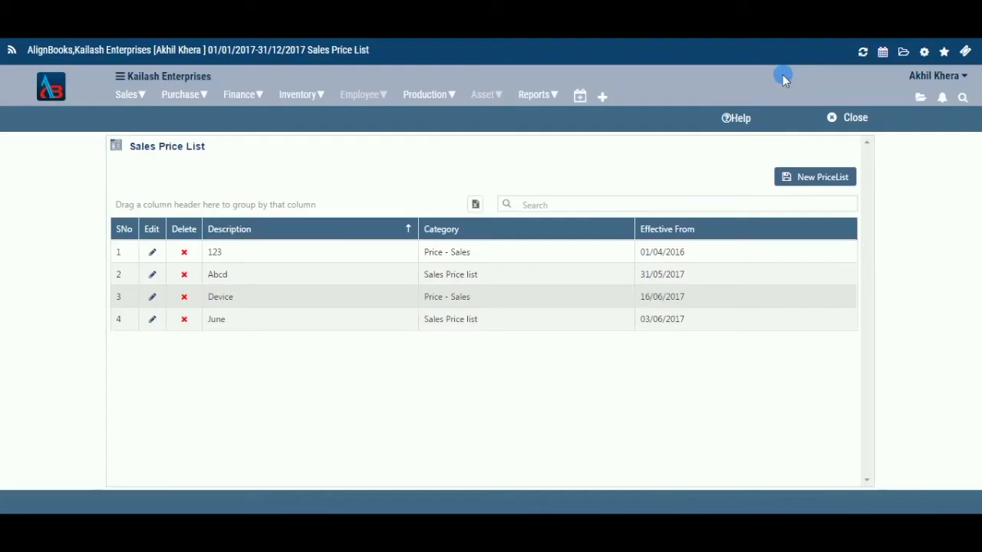
left_click(184, 300)
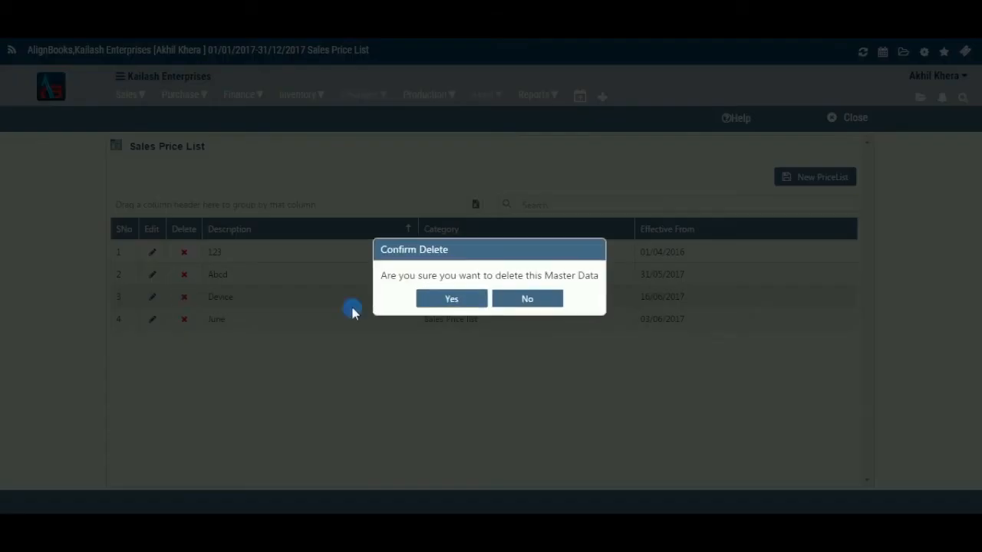
left_click(528, 300)
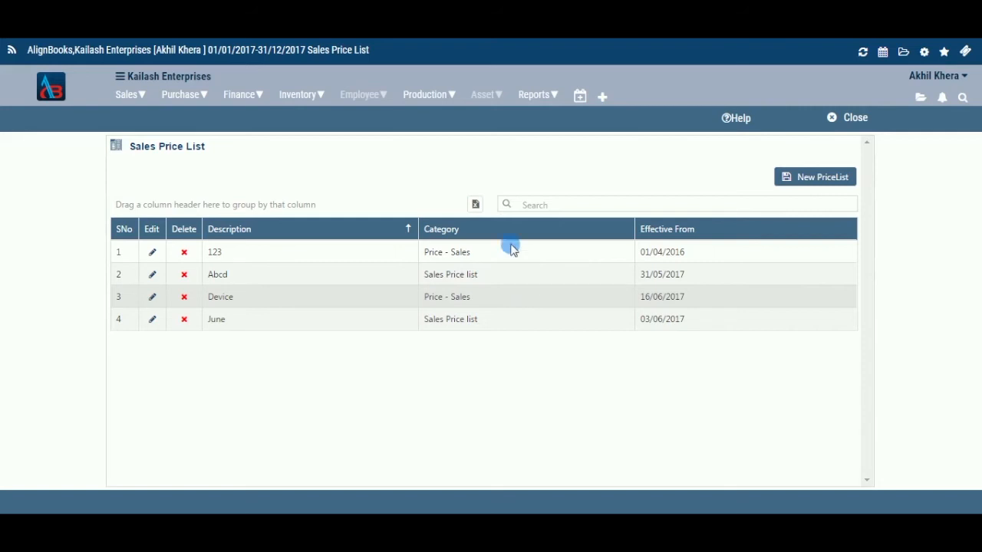
Export the sales price lists to Excel, and search them for "device" before clearing the search.
left_click(475, 206)
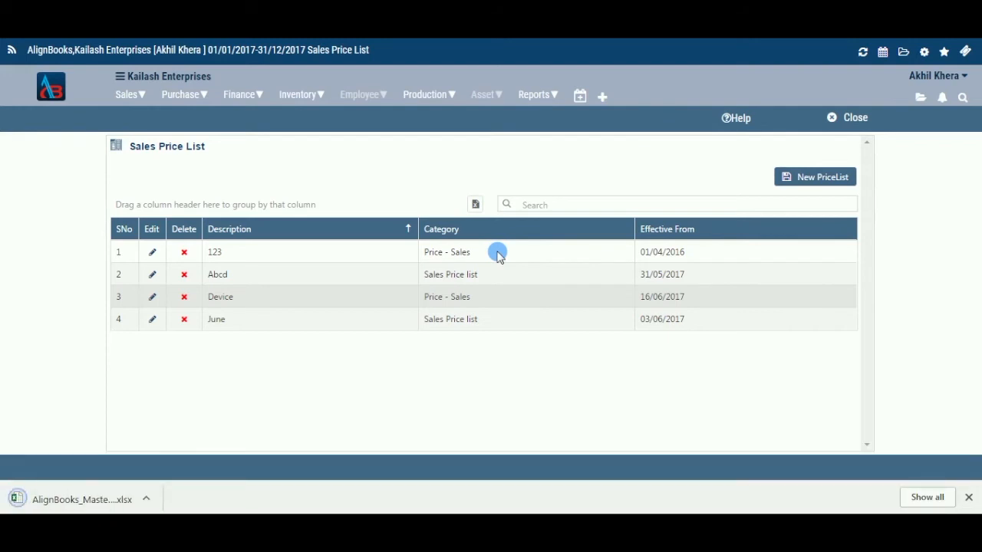
left_click(572, 210)
type("device")
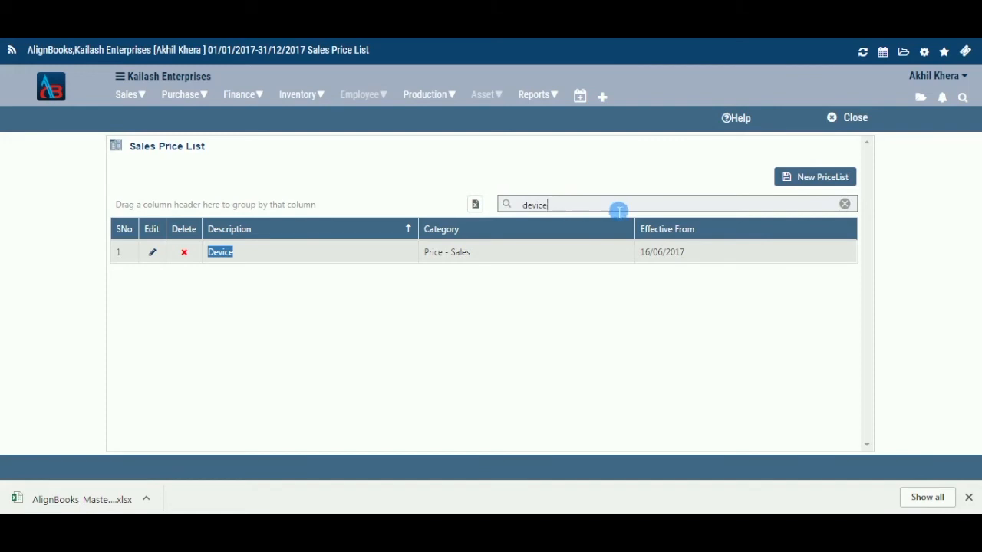
left_click(846, 202)
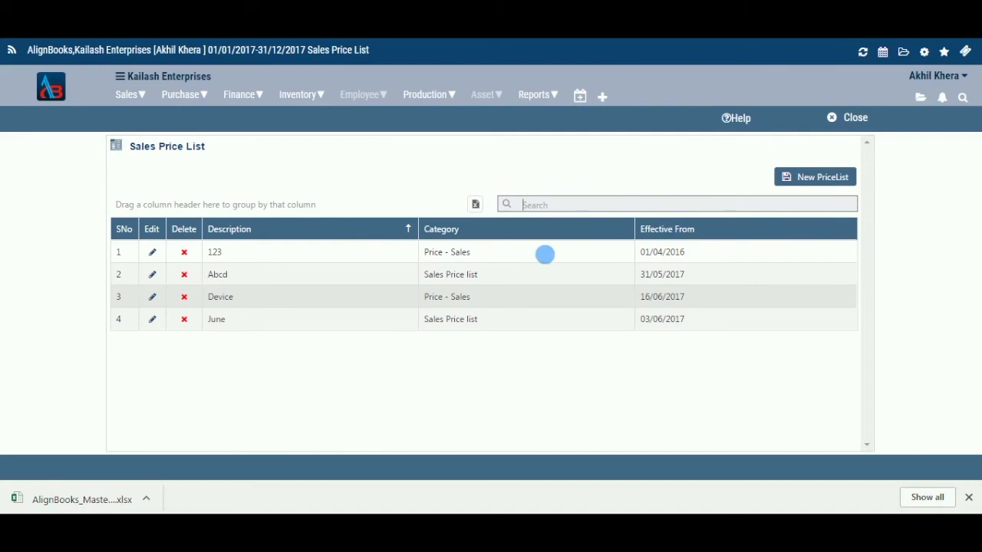
Group the sales price lists by category and remove the grouping again.
left_click(471, 232)
left_click_drag(471, 235, 347, 176)
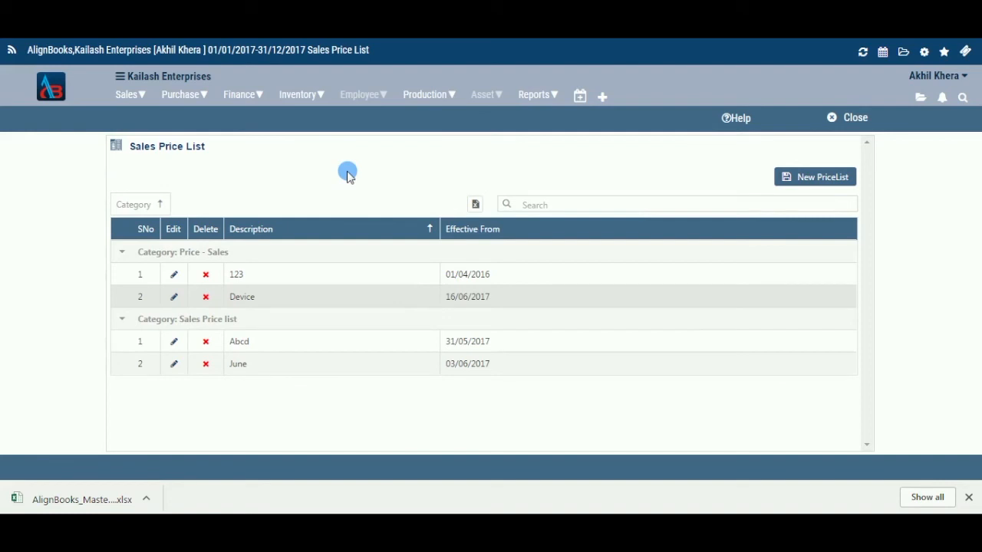
left_click_drag(153, 204, 560, 254)
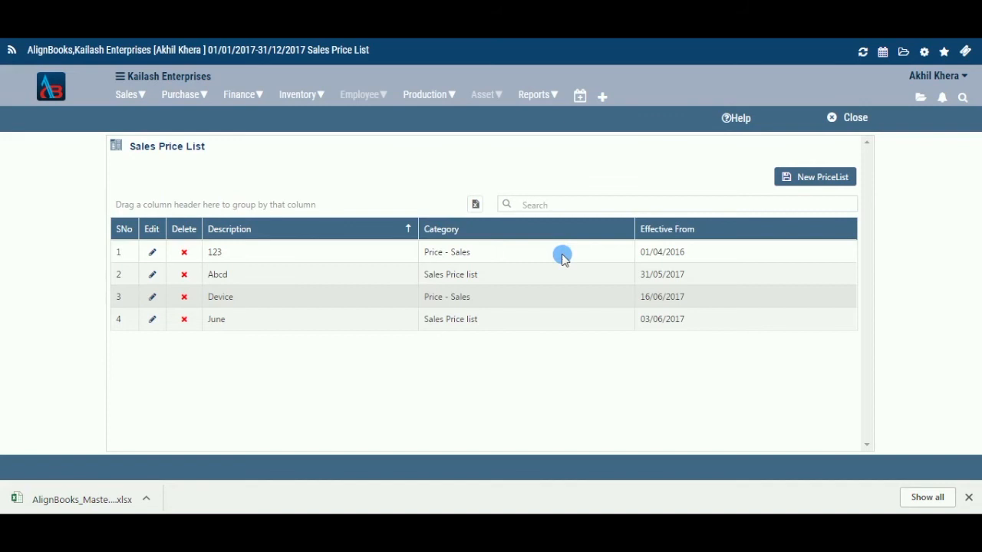
Sort the price lists by description in descending and back in ascending order, and close the Sales Price List screen.
left_click(411, 237)
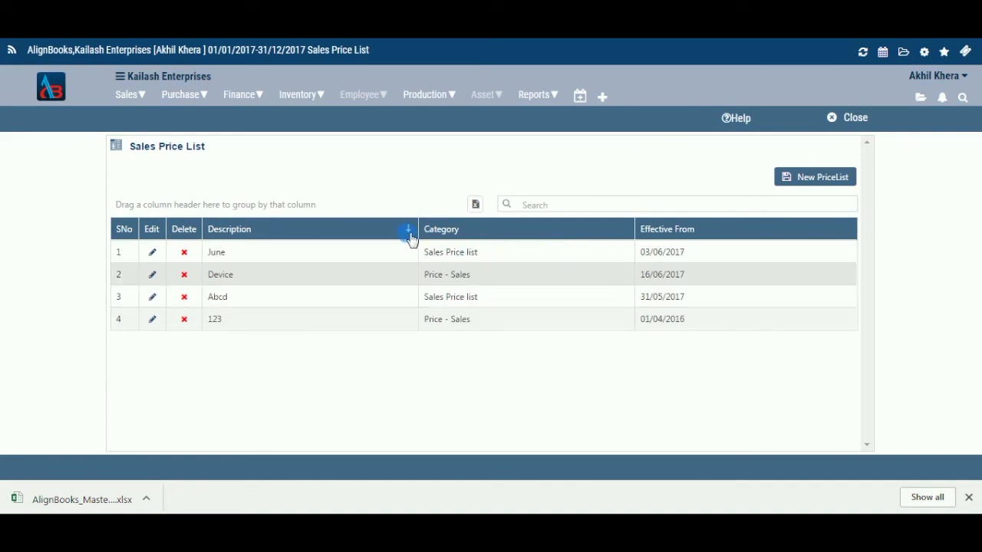
left_click(410, 239)
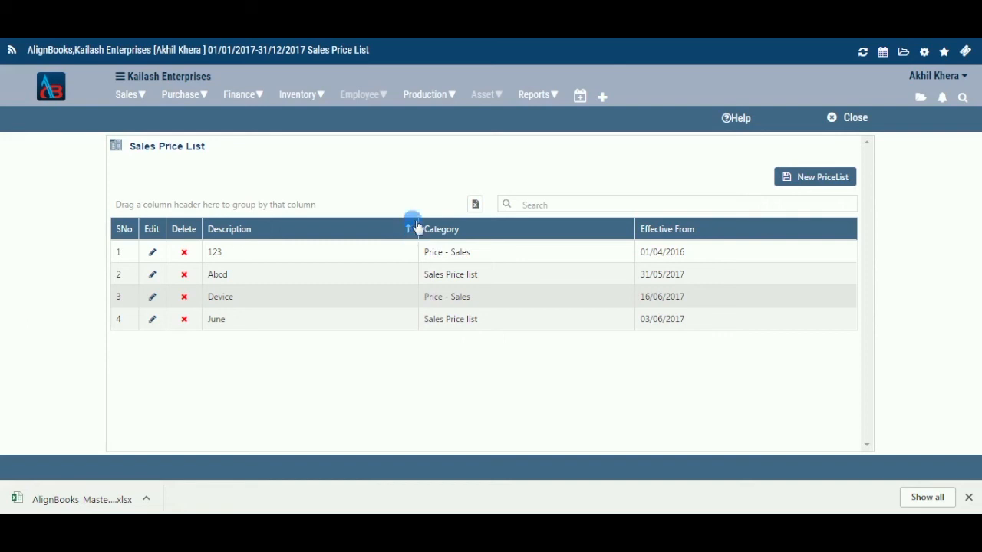
left_click(849, 123)
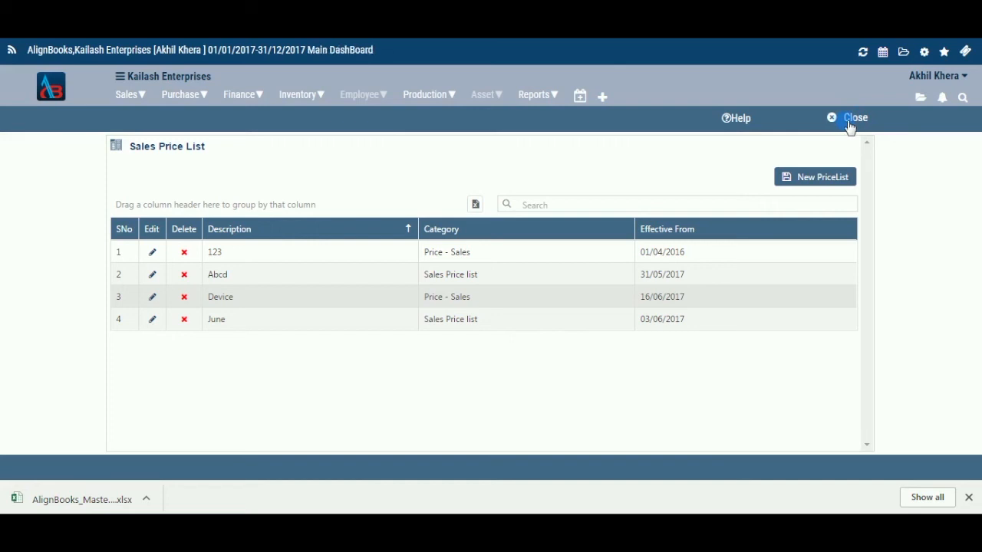